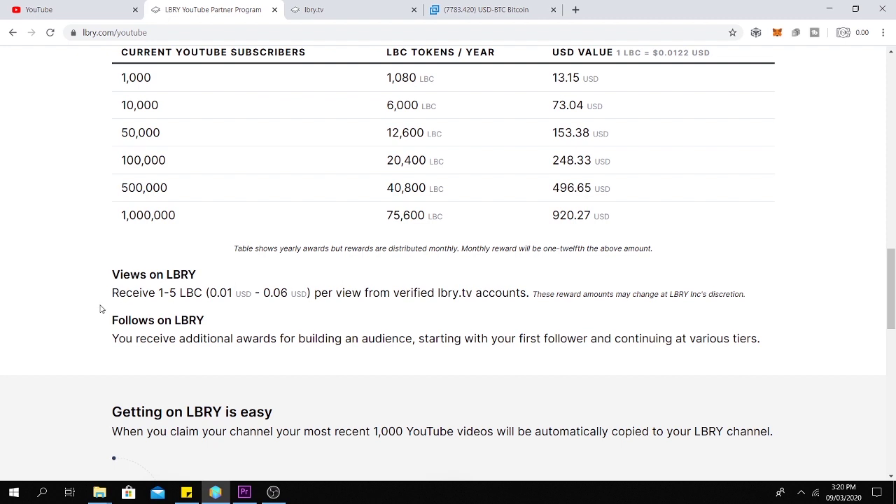
- Highlight the sentence about earning 1-5 LBC per view on LBRY
drag(110, 295, 313, 293)
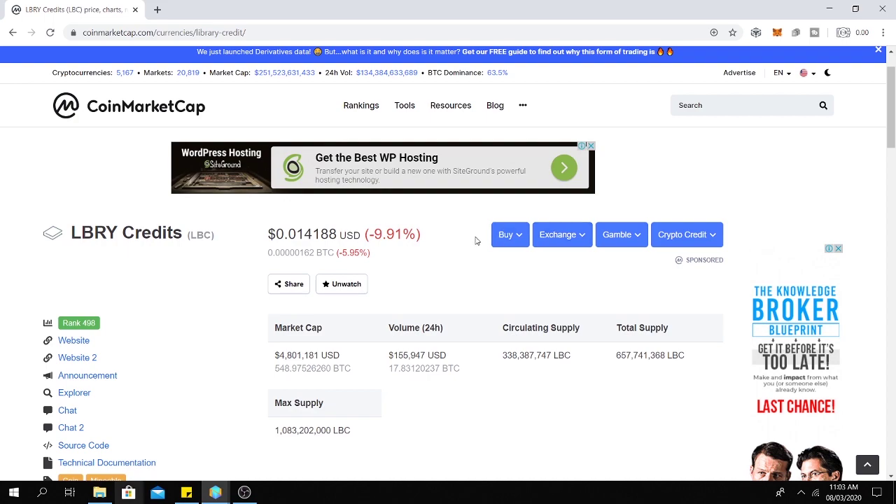
- Scroll down to the LBRY Credits price history chart and back up
scroll(456, 245, down, 3)
scroll(456, 247, down, 3)
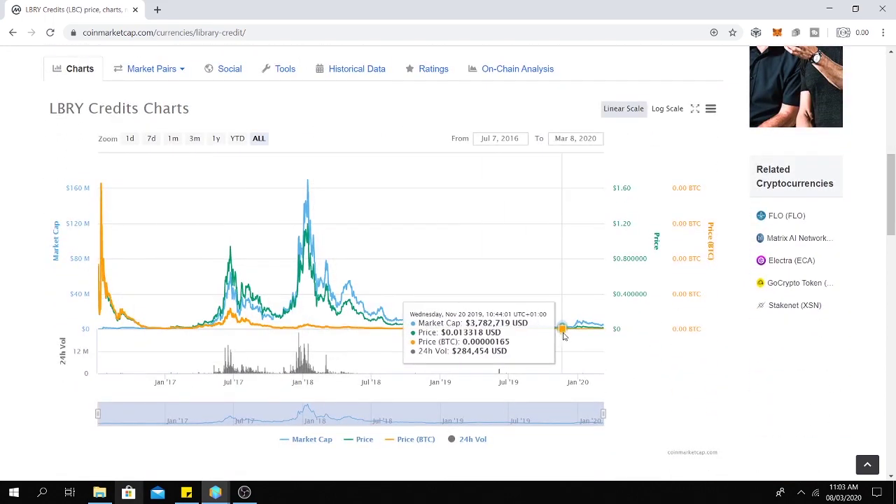
scroll(427, 357, up, 5)
scroll(413, 375, up, 1)
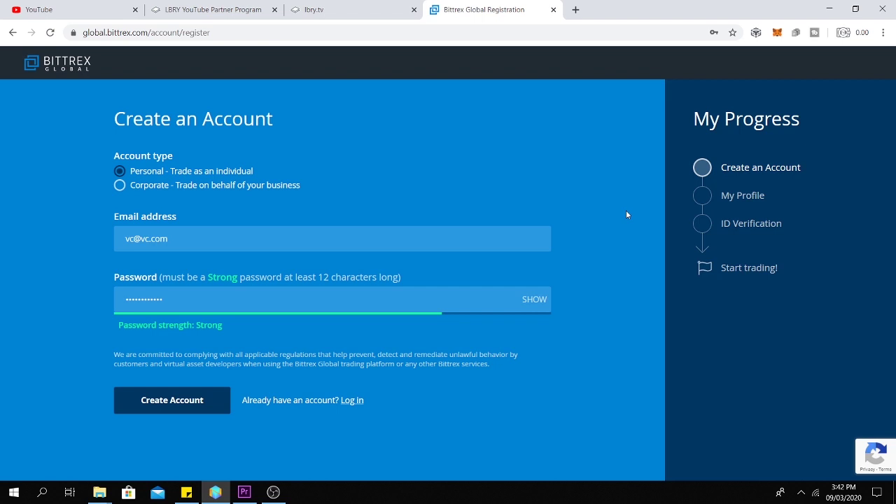
- Fill in the Bittrex sign-up form's e-mail address and password fields
click(538, 238)
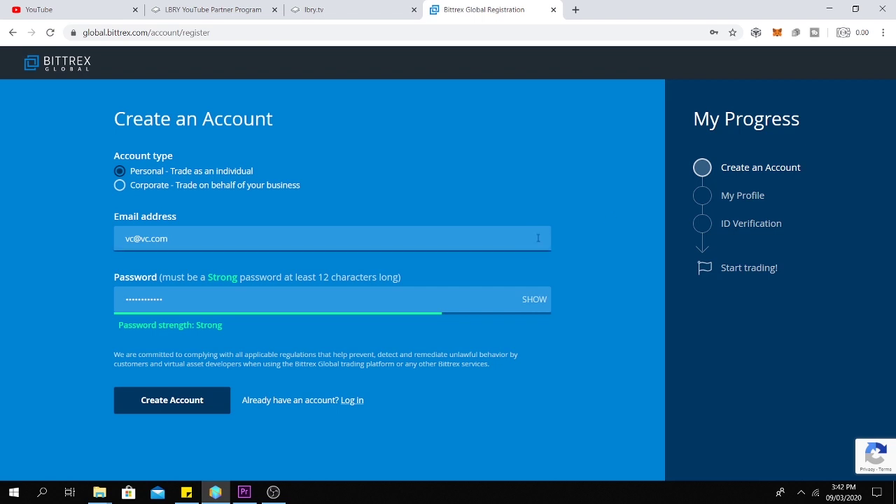
click(476, 305)
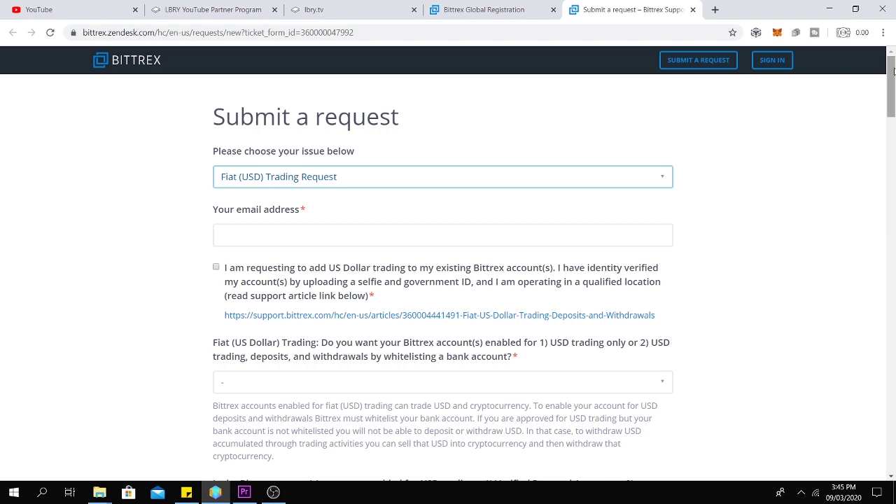
- Scroll through the Fiat (USD) Trading Request support form
drag(894, 71, 893, 71)
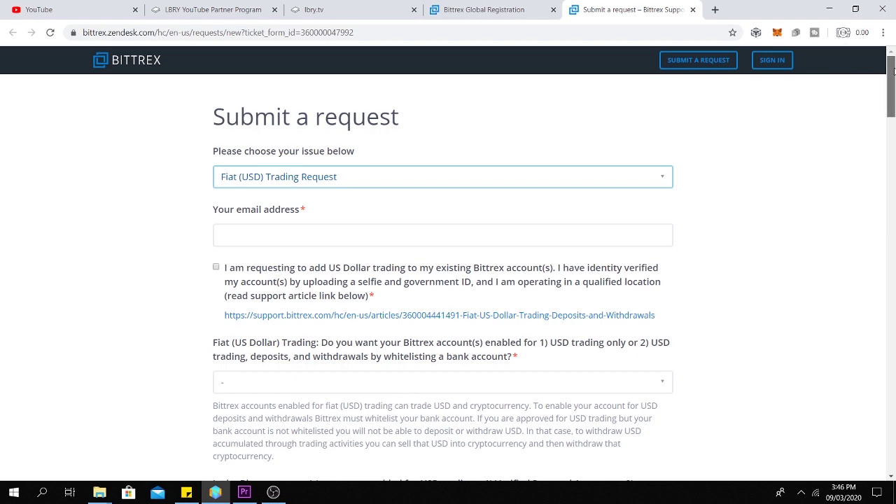
drag(894, 71, 893, 224)
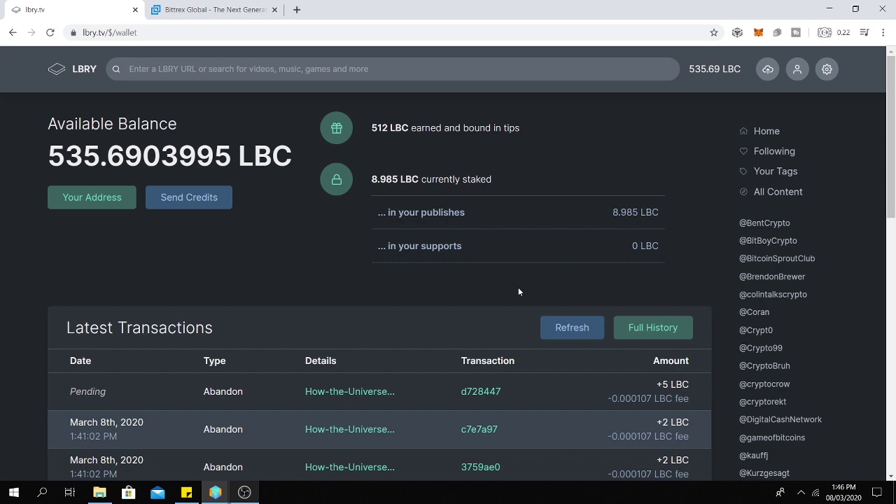
- Highlight the 535.6903995 LBC available balance, then move between lbry.tv and Bittrex Global
drag(49, 158, 226, 170)
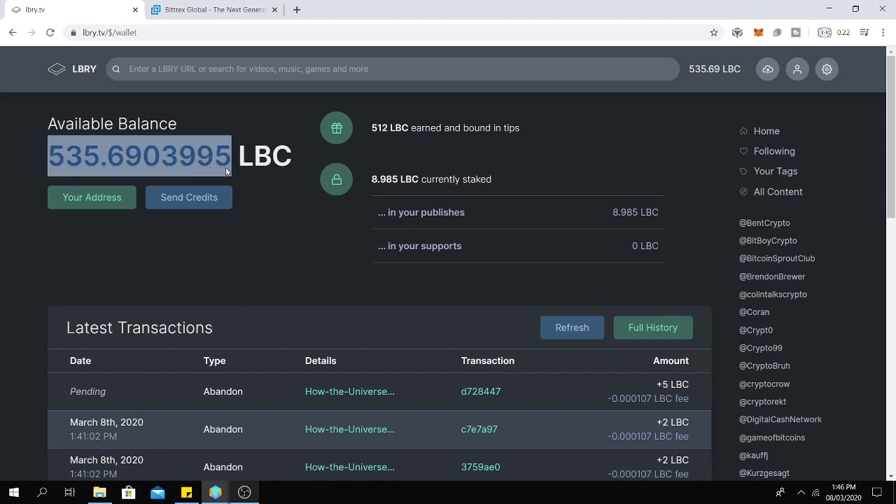
click(231, 7)
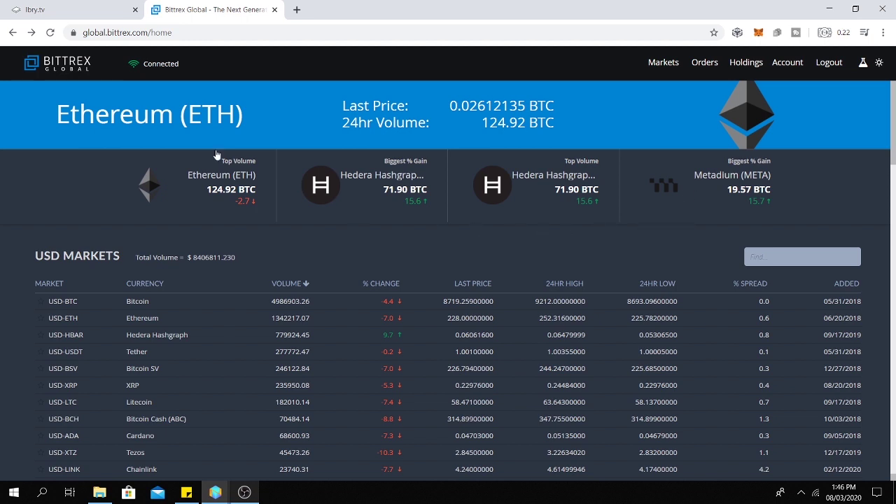
click(42, 10)
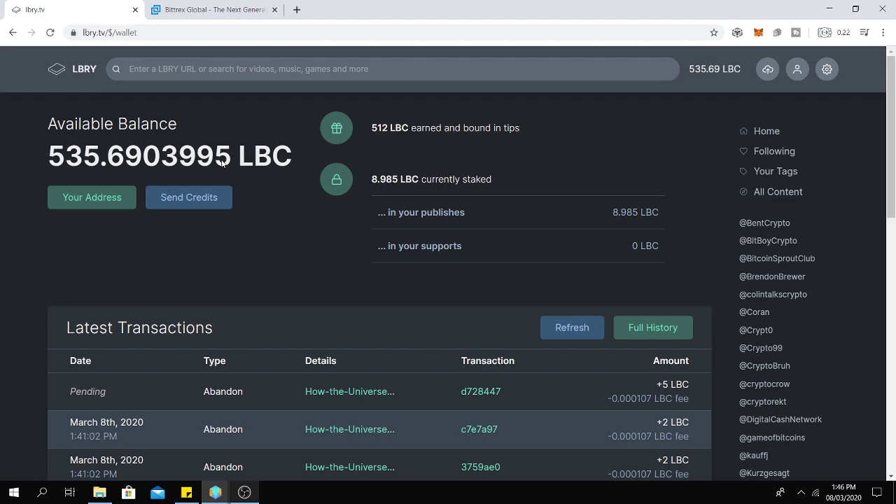
click(205, 9)
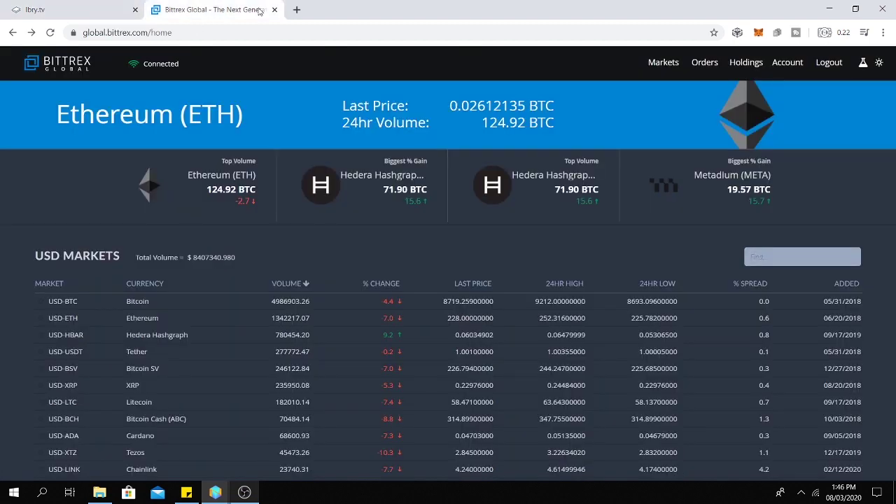
- Find LBC in the Bittrex holdings and copy its deposit wallet address
click(746, 63)
click(575, 198)
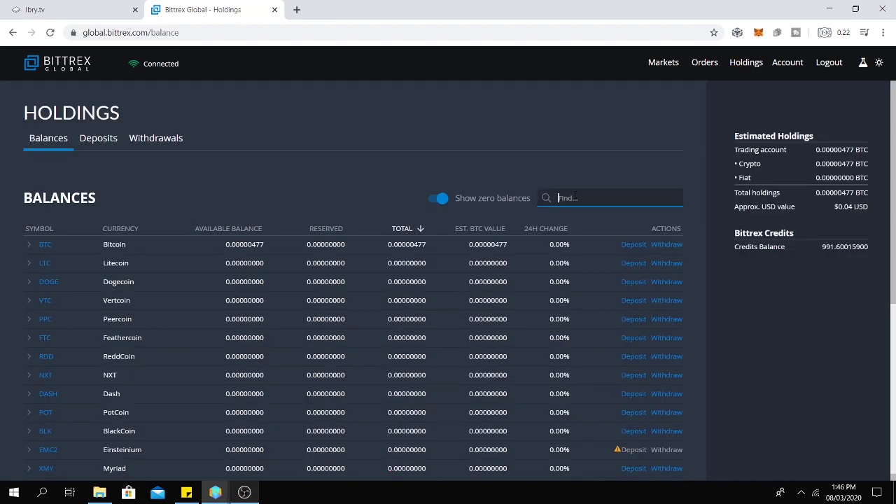
text(lbc)
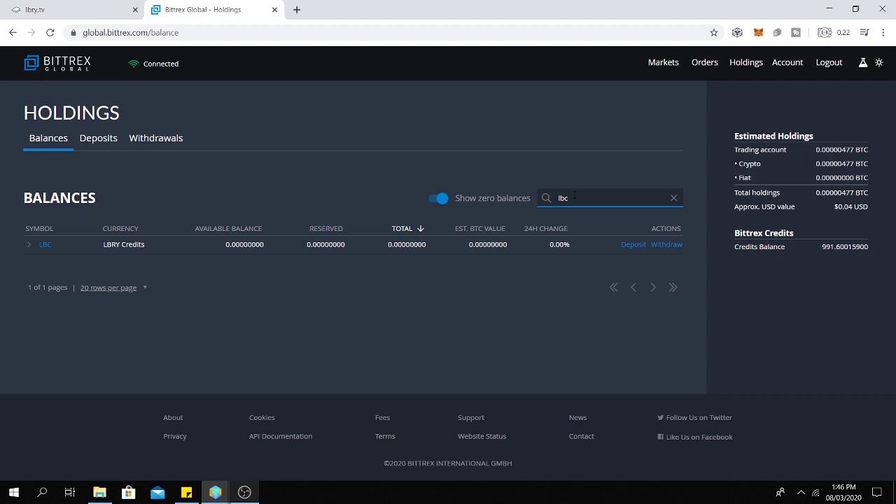
click(630, 245)
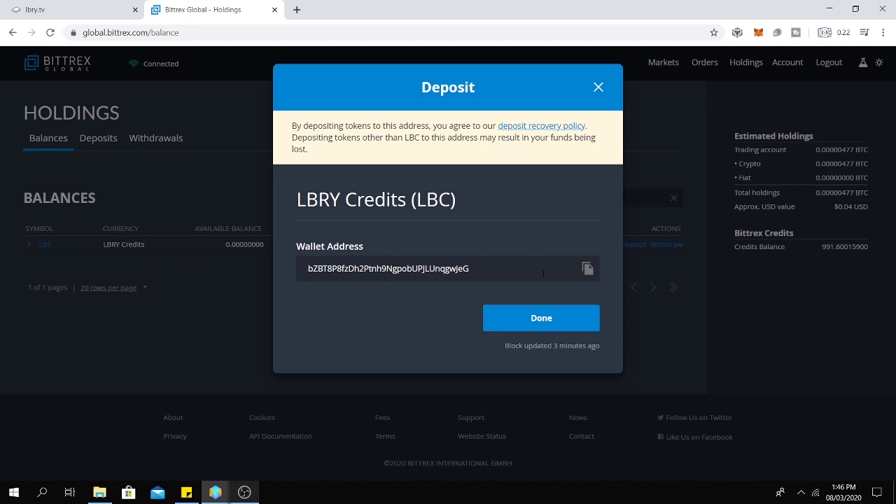
click(587, 269)
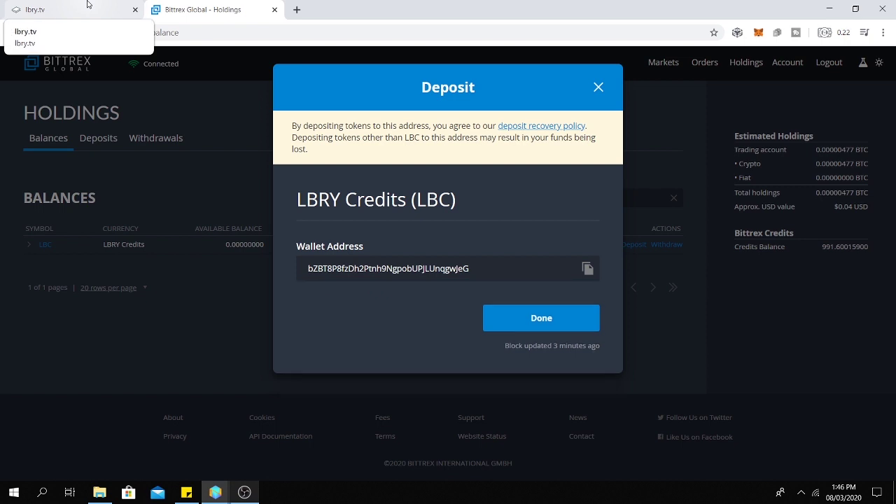
click(88, 6)
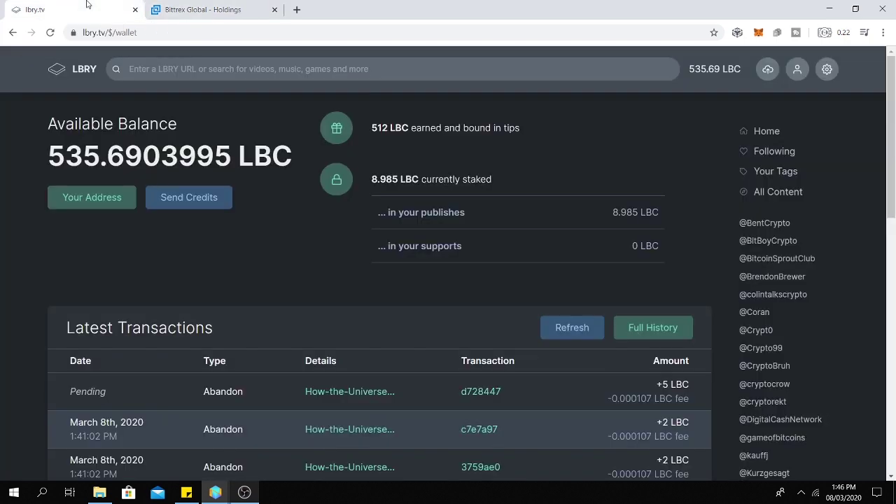
- Paste the Bittrex deposit address as recipient and enter 531.33 LBC to send
click(197, 198)
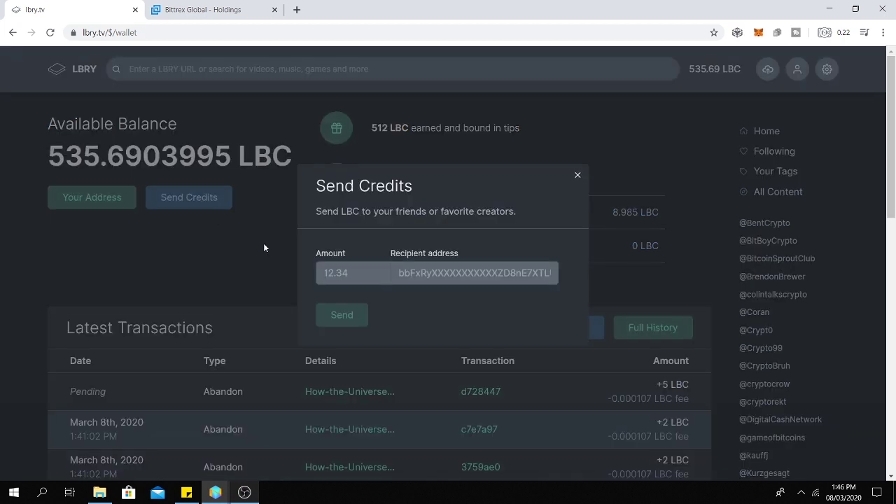
click(442, 273)
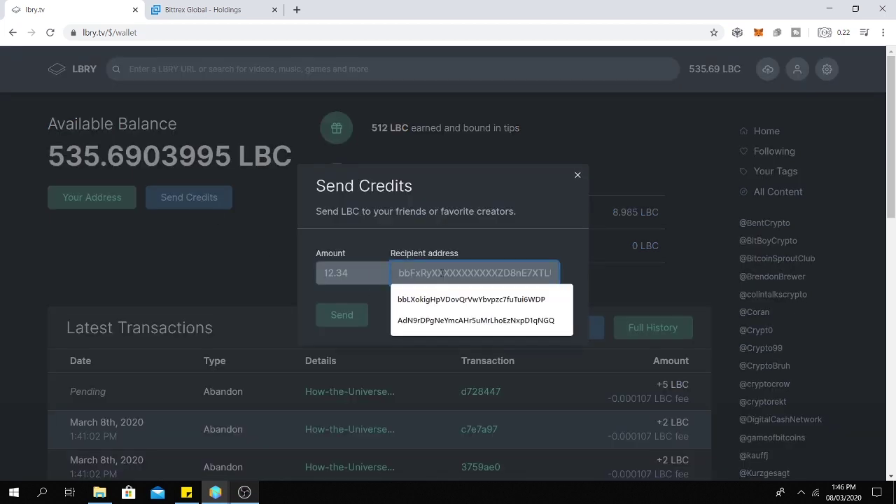
key(ctrl+v)
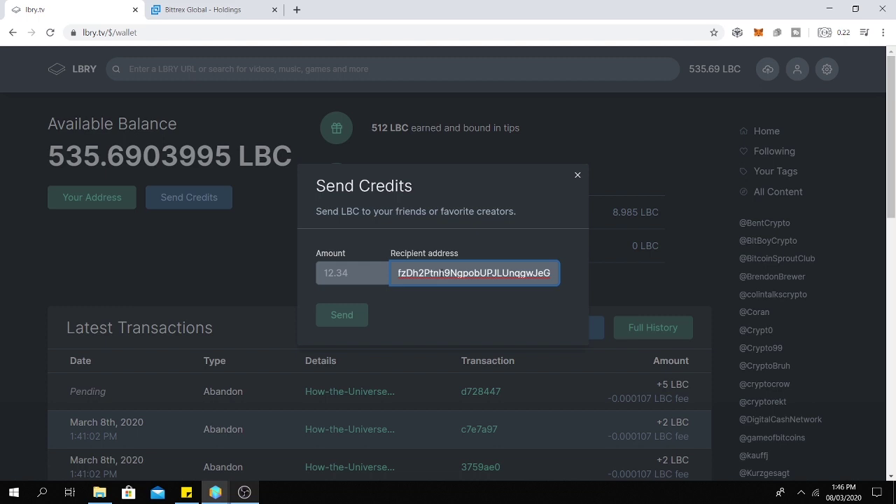
click(353, 273)
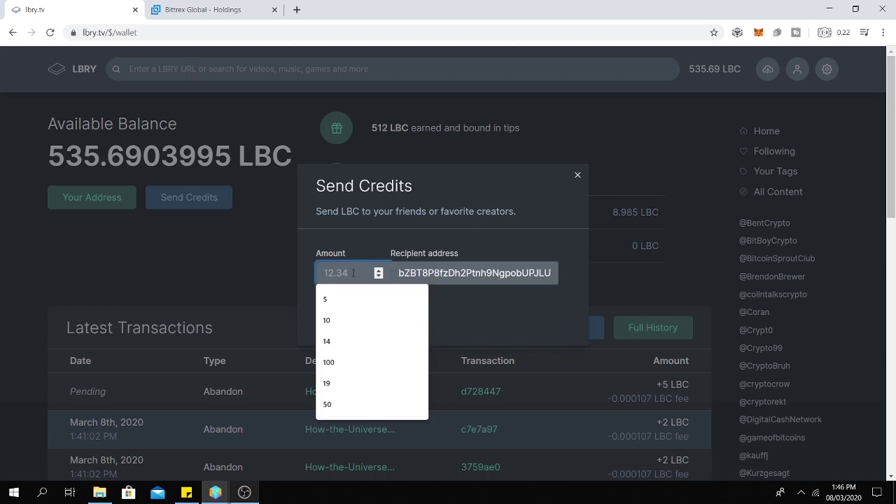
text(533)
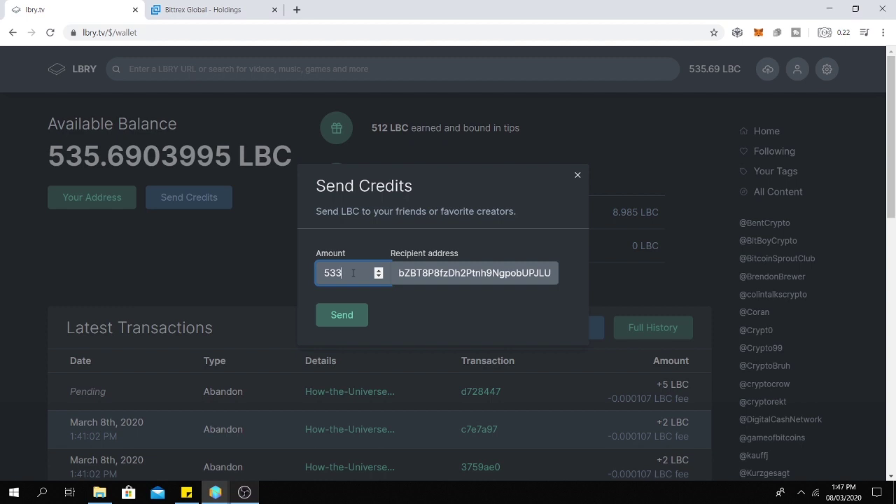
key(BackSpace)
text(1.33)
- Review the transfer and check the recipient against the Bittrex deposit address
click(345, 316)
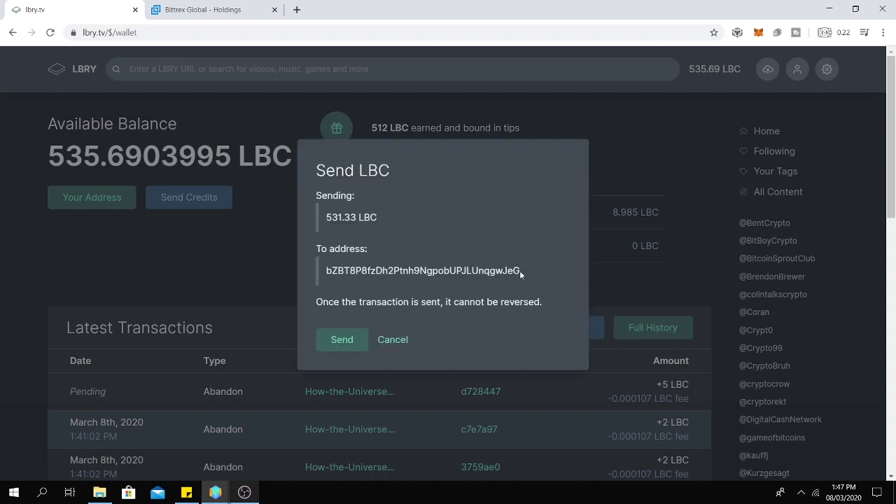
key(ctrl+Tab)
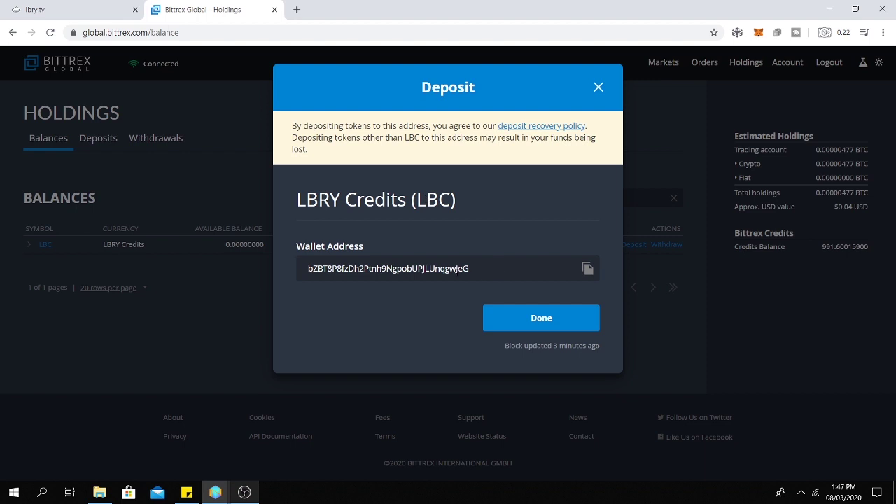
double_click(457, 268)
key(ctrl+shift+Tab)
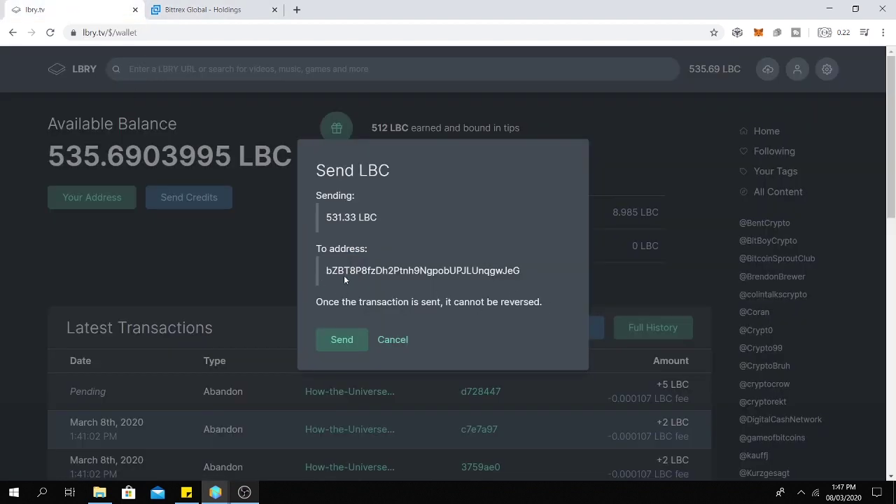
key(ctrl+Tab)
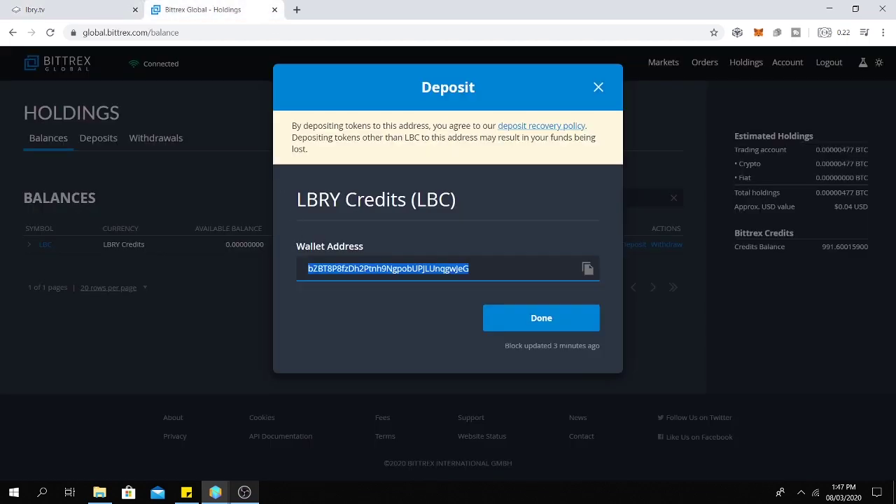
key(ctrl+shift+Tab)
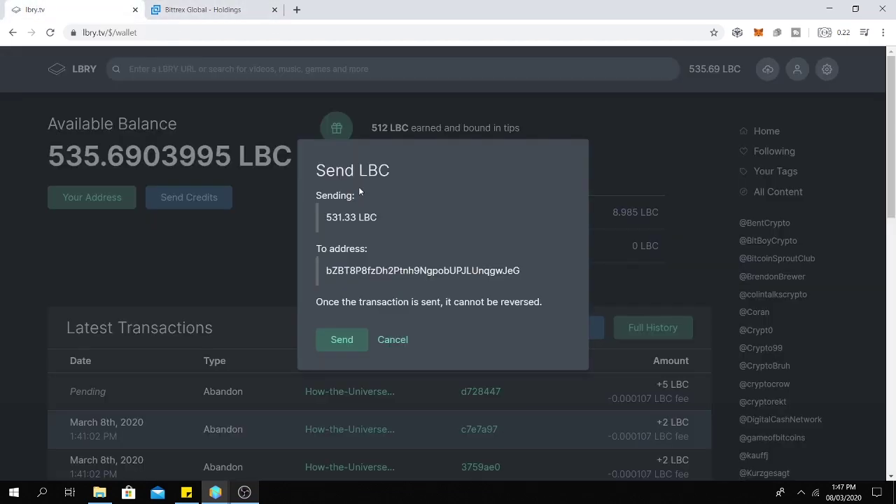
- Confirm sending 531.33 LBC and close Bittrex's deposit address dialog
click(341, 343)
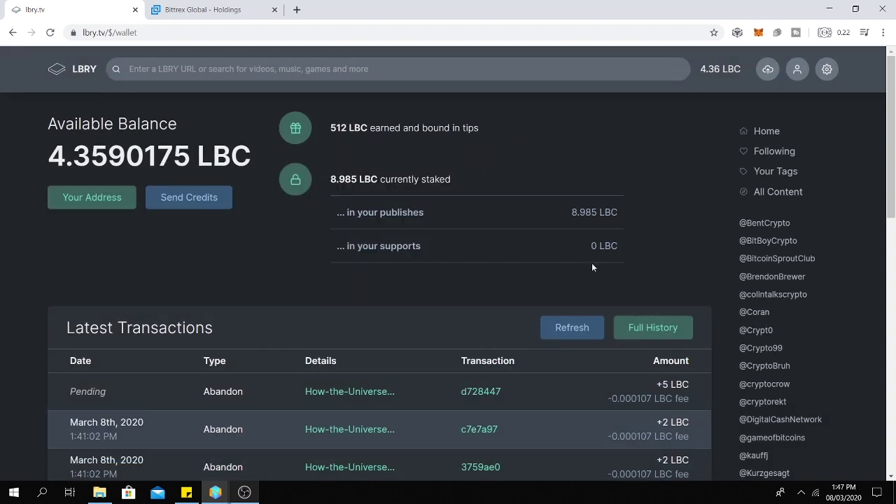
click(185, 9)
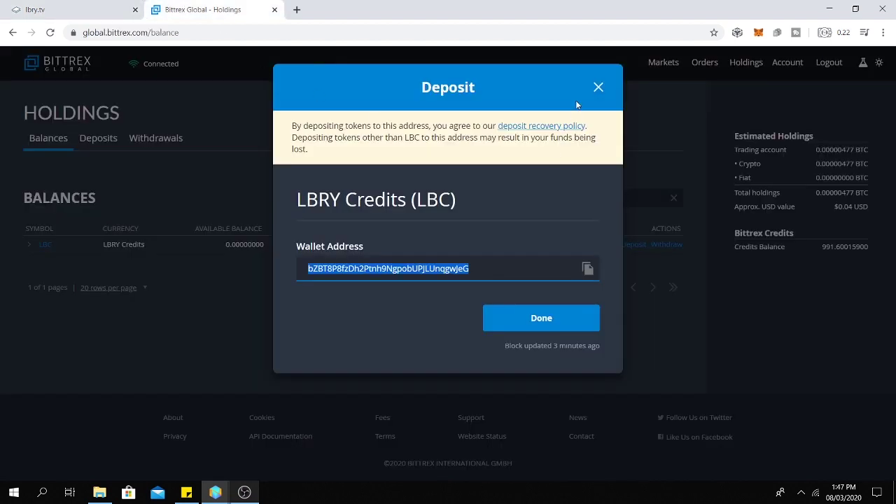
click(599, 87)
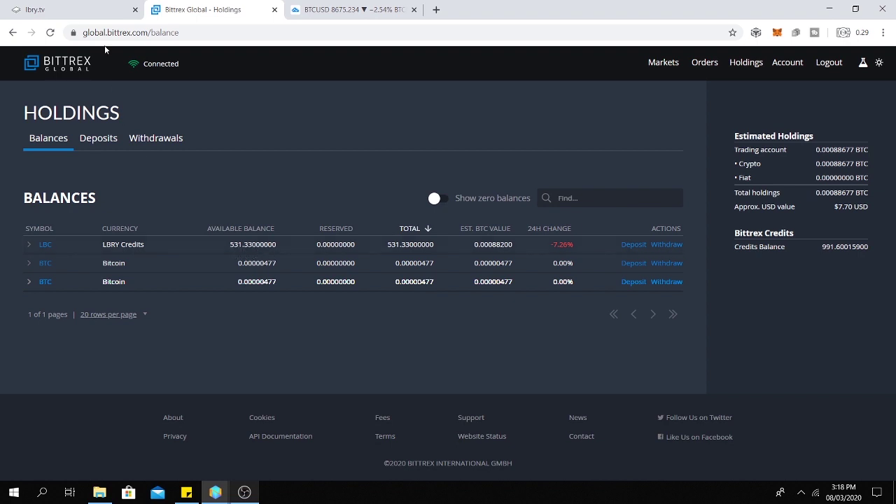
click(70, 10)
scroll(353, 272, down, 2)
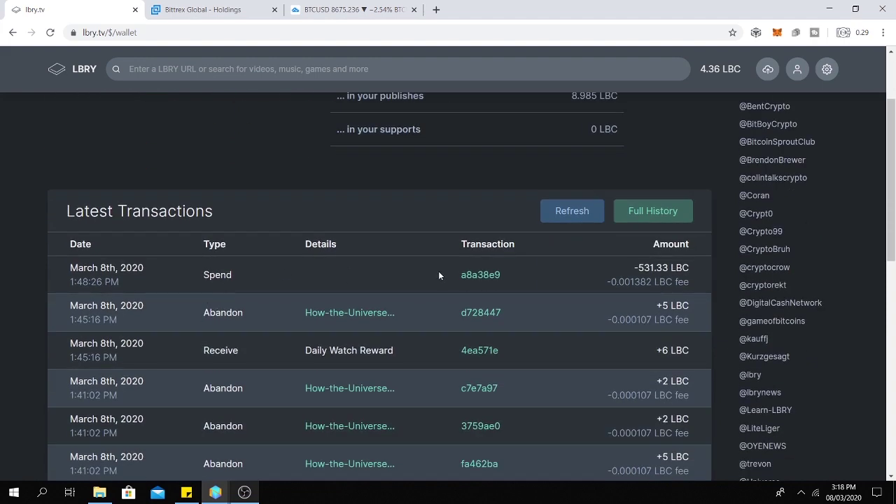
drag(635, 266, 670, 268)
click(218, 7)
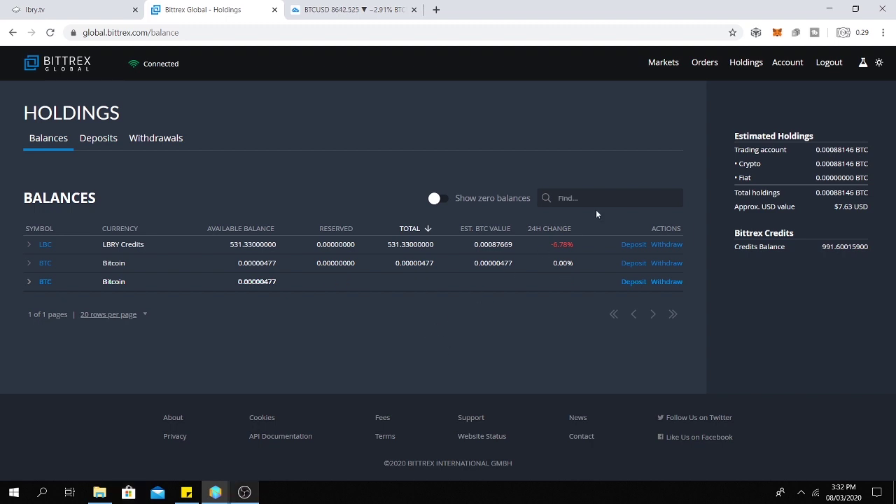
- Filter Bitcoin Markets for 'lbc' and open the BTC-LBC market page
click(661, 63)
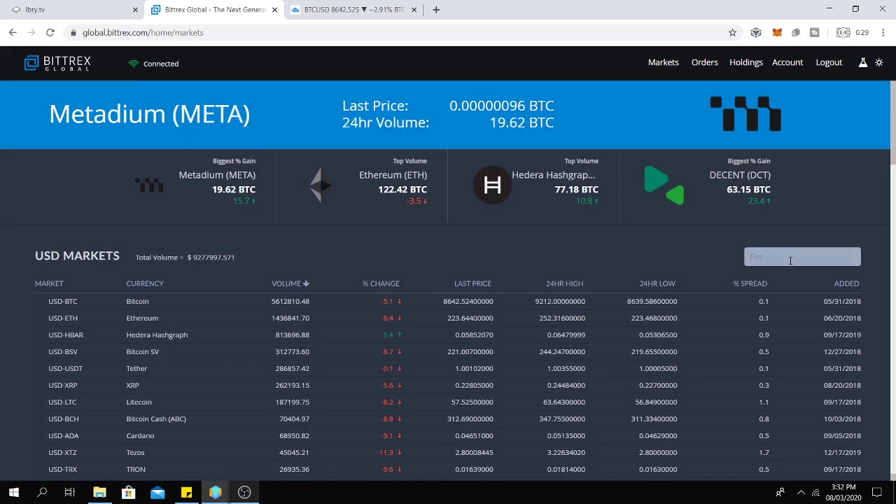
scroll(666, 296, down, 7)
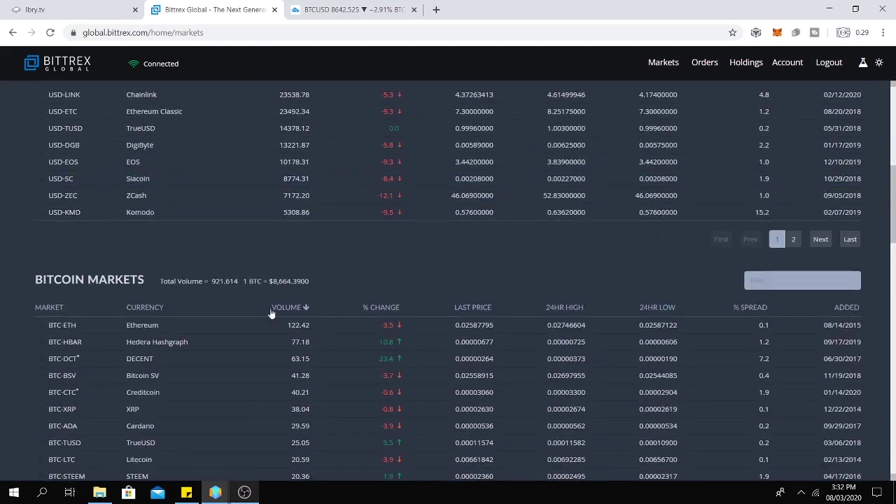
click(780, 281)
text(lbc)
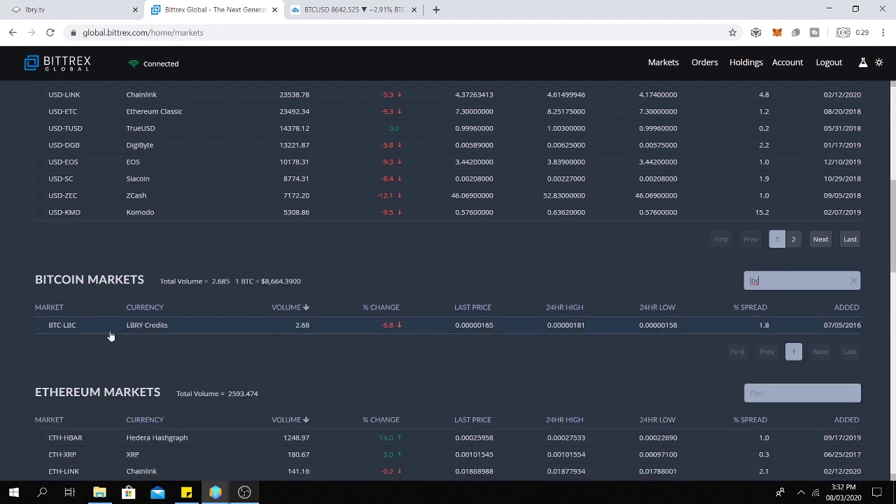
click(62, 326)
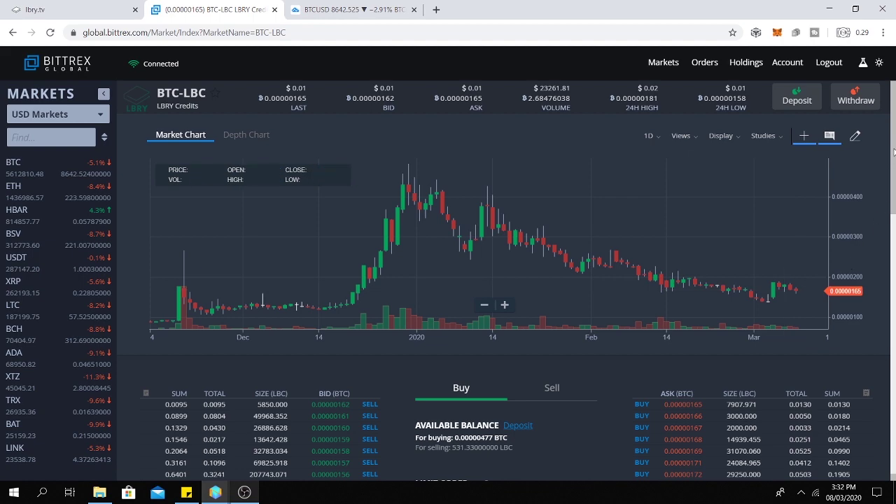
- Place and confirm a limit sell of all 531.33 LBC at the 0.00000162 BTC top bid
drag(894, 151, 893, 228)
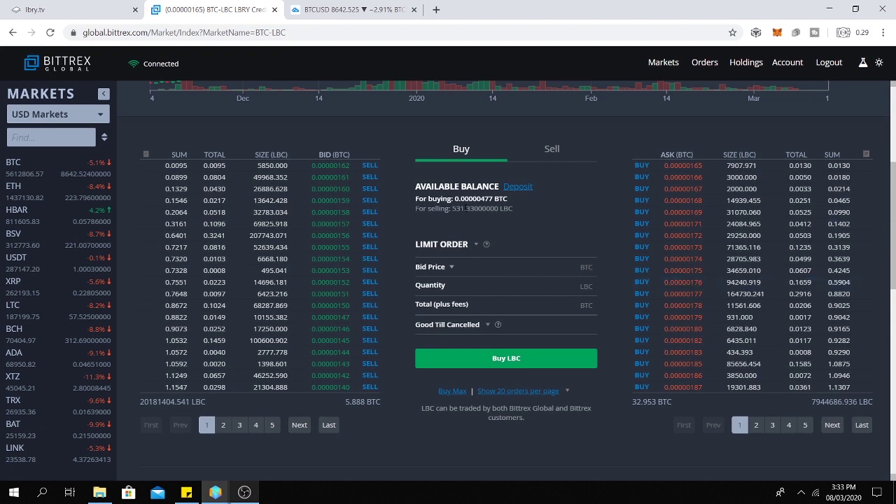
click(552, 149)
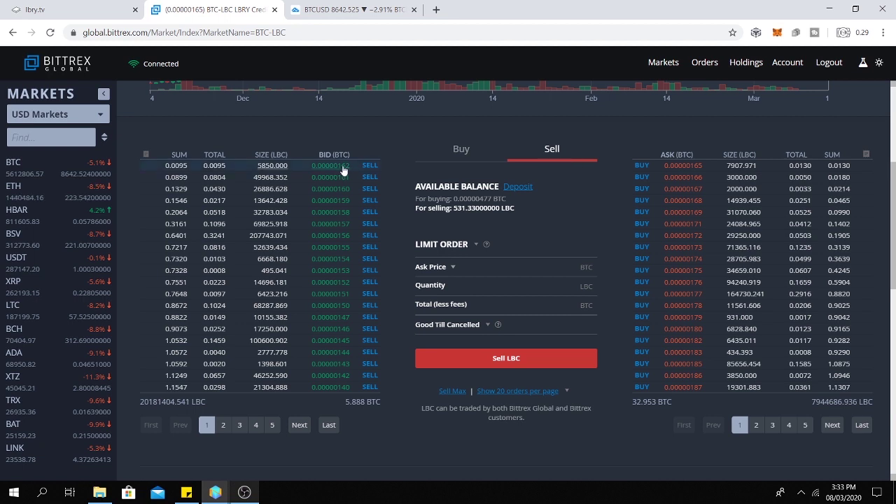
click(343, 170)
click(451, 393)
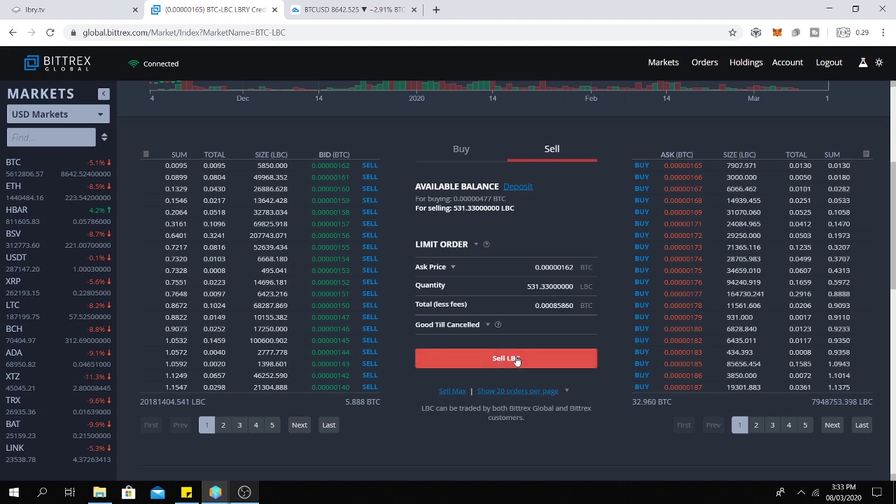
click(516, 359)
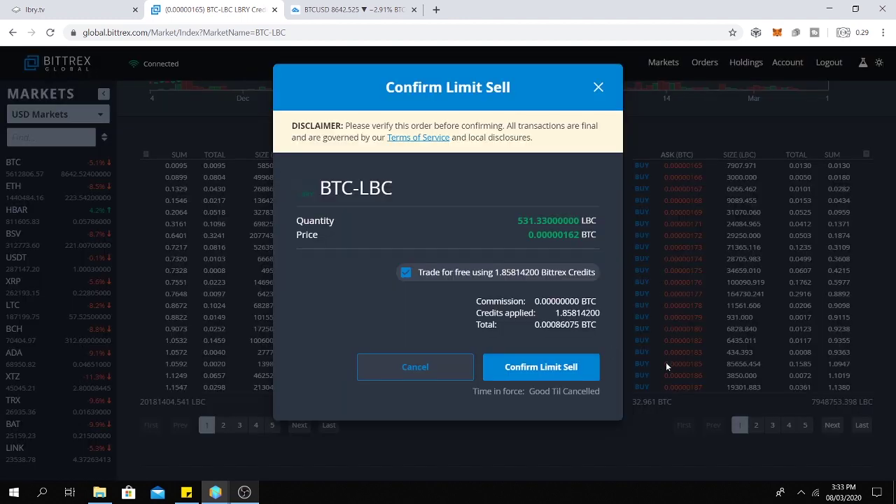
click(554, 372)
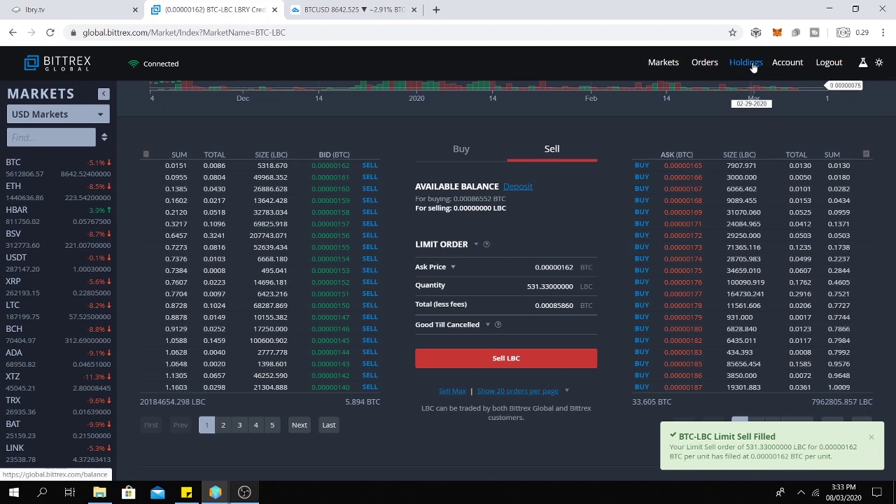
click(746, 63)
- View Holdings and highlight the 0.00086552 BTC available balance, confirming LBC is gone
drag(256, 254, 220, 256)
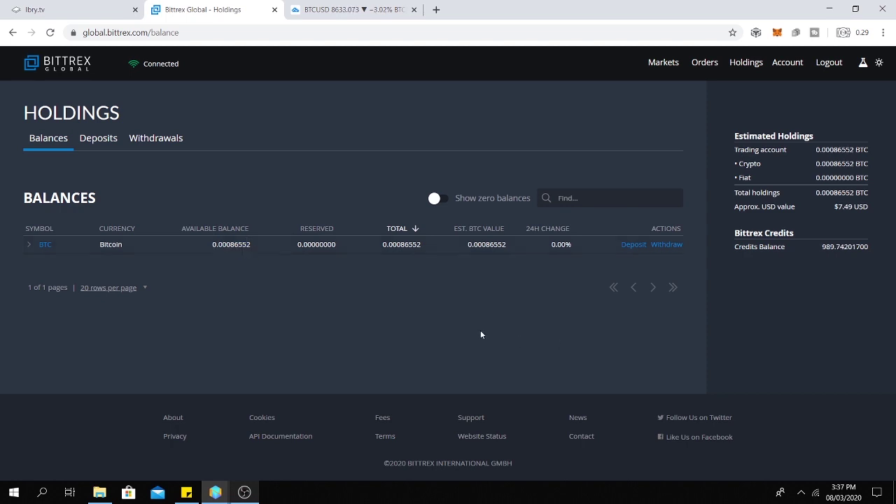
drag(251, 252, 205, 251)
click(254, 288)
- On the USD-BTC market, enter a sell of all 0.00086552 BTC at the 8629.779 USD top bid
click(668, 65)
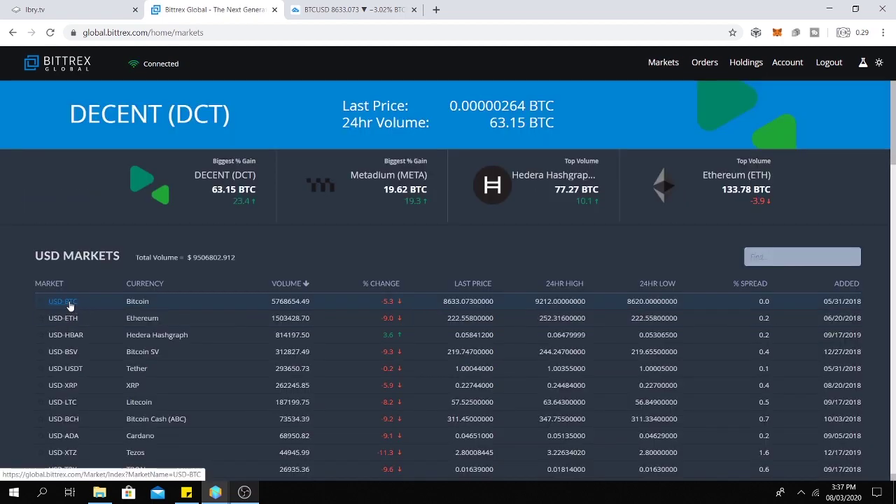
click(70, 306)
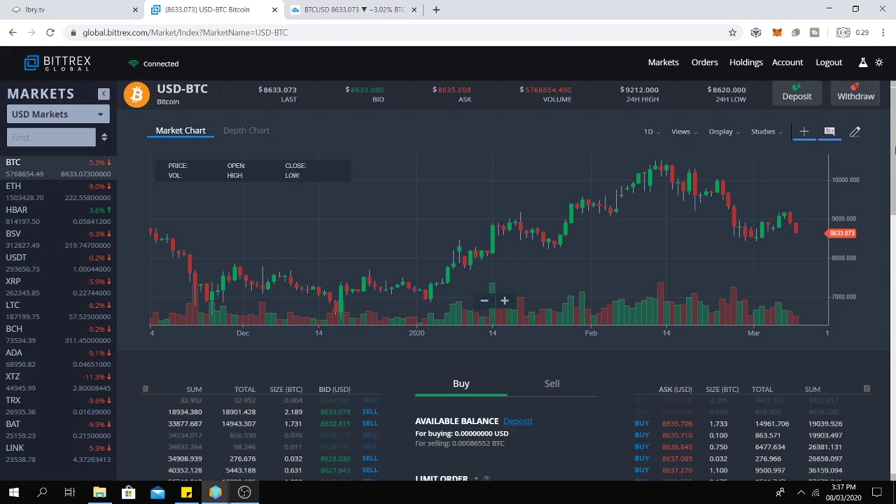
scroll(548, 196, down, 3)
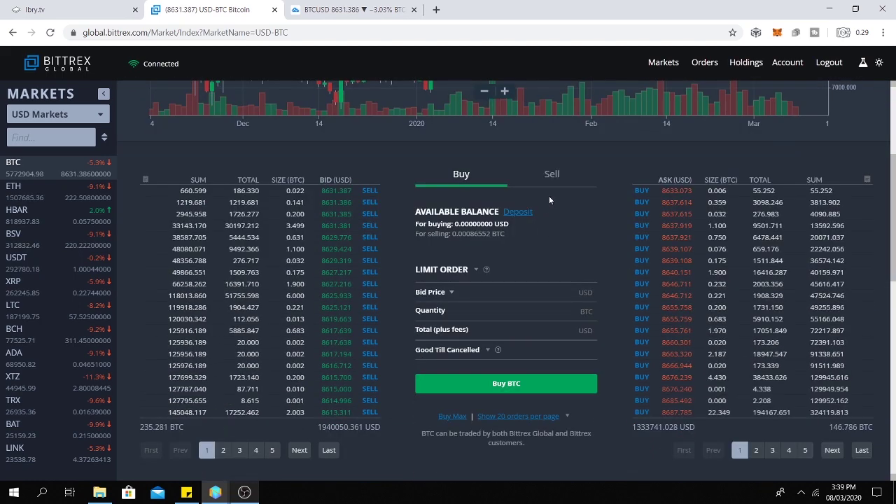
click(552, 174)
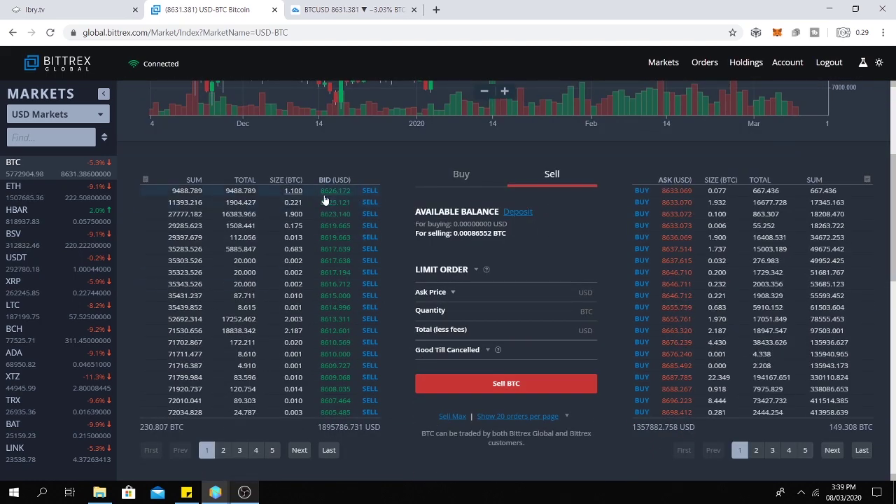
click(319, 193)
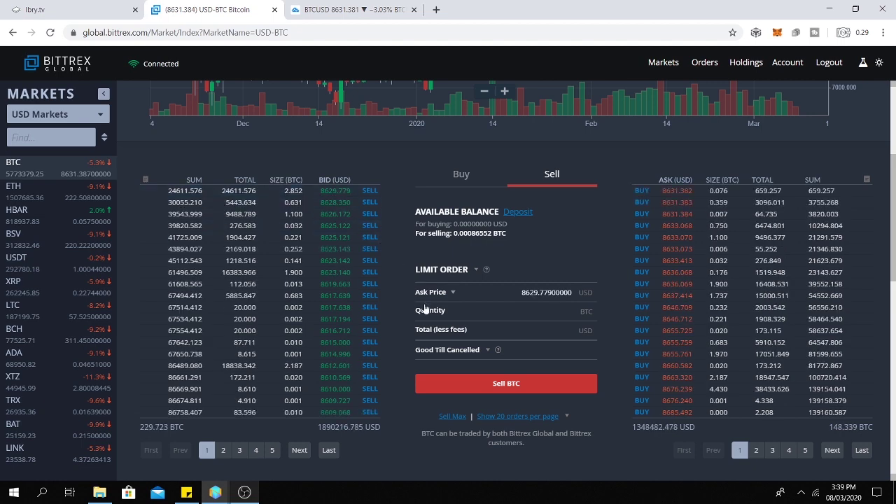
click(452, 416)
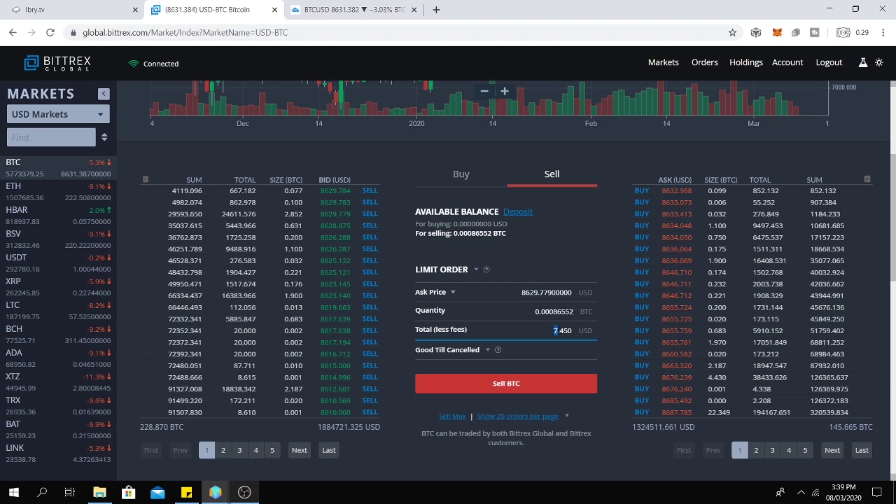
- Check the 7.450 USD order total and compare against the BTCUSD chart on TradingView
drag(553, 331, 576, 330)
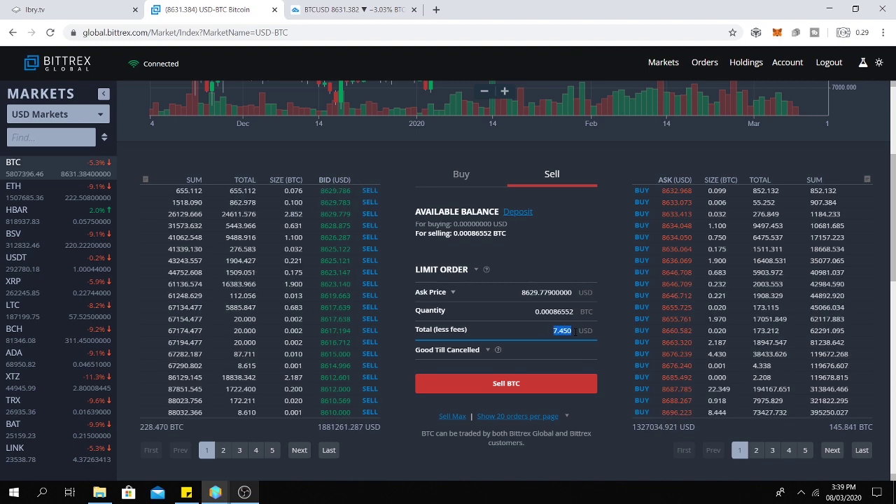
click(561, 358)
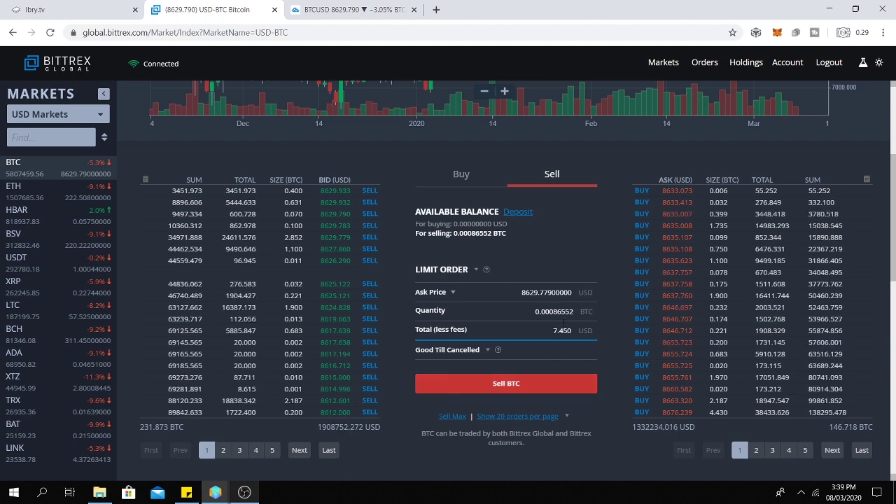
click(402, 14)
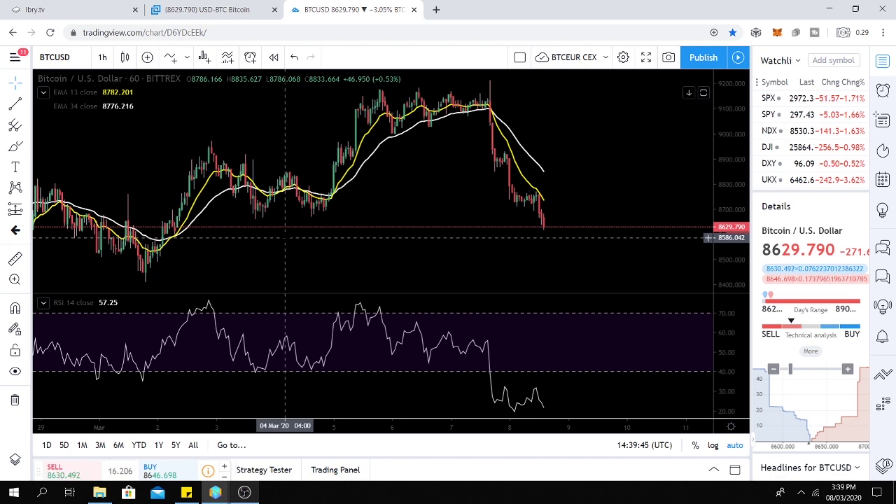
click(207, 9)
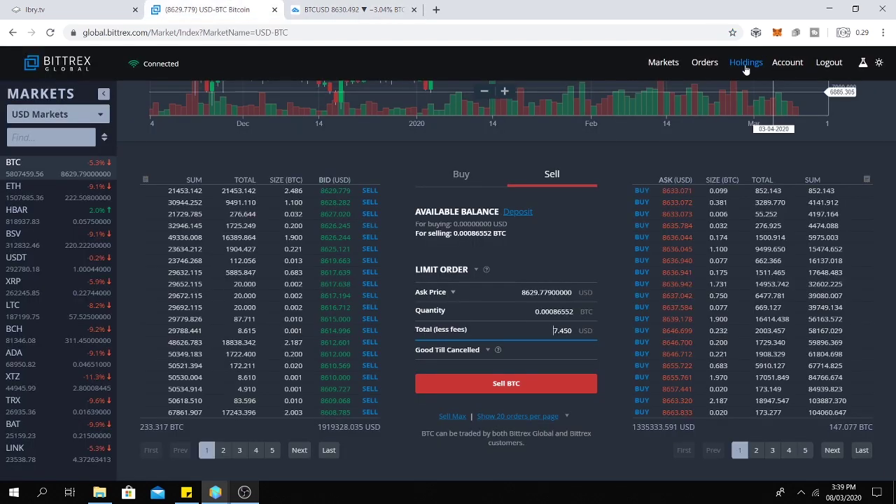
- Filter Holdings by 'usd' and expand the US Dollar row showing a 0.00000000 balance
click(746, 63)
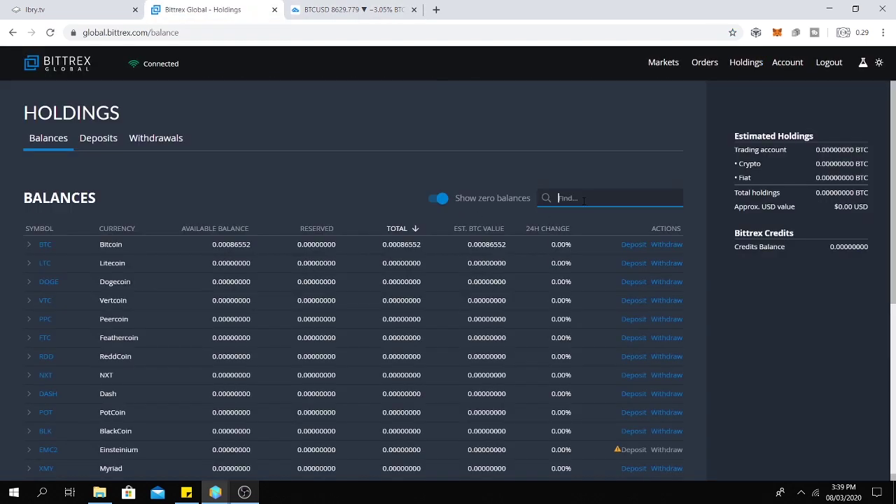
click(583, 201)
text(u)
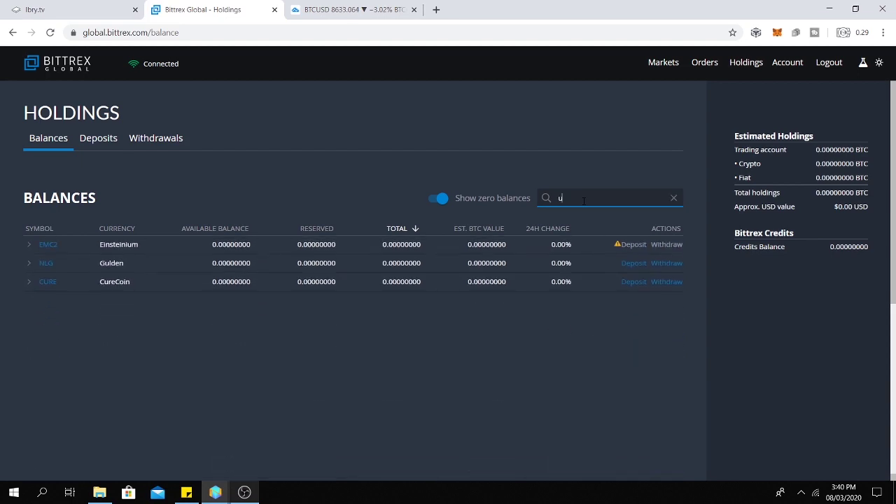
text(sd)
click(93, 287)
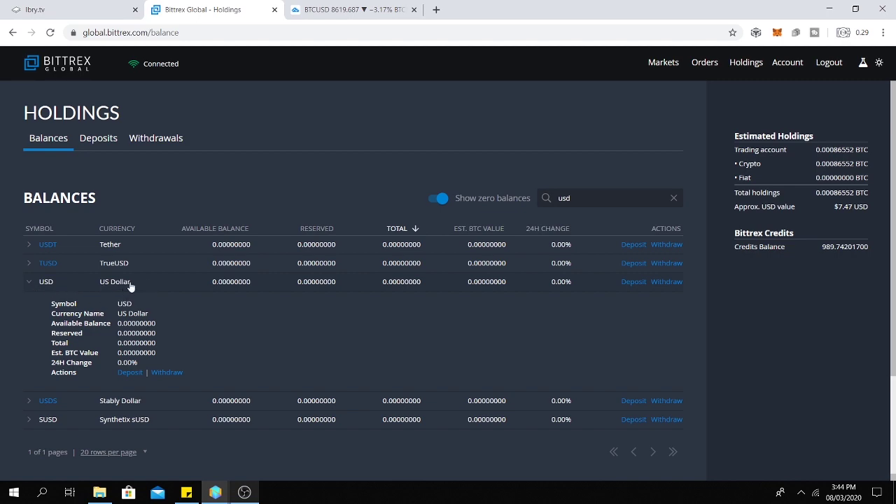
- Start a US Dollar withdrawal and review the Wire Transfer form's $0 available and $10 minimum
click(666, 281)
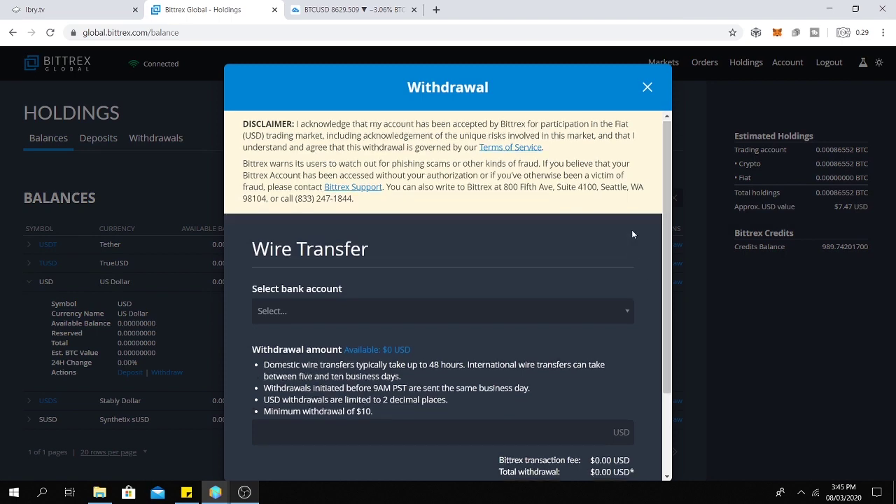
scroll(632, 228, down, 2)
scroll(632, 228, up, 2)
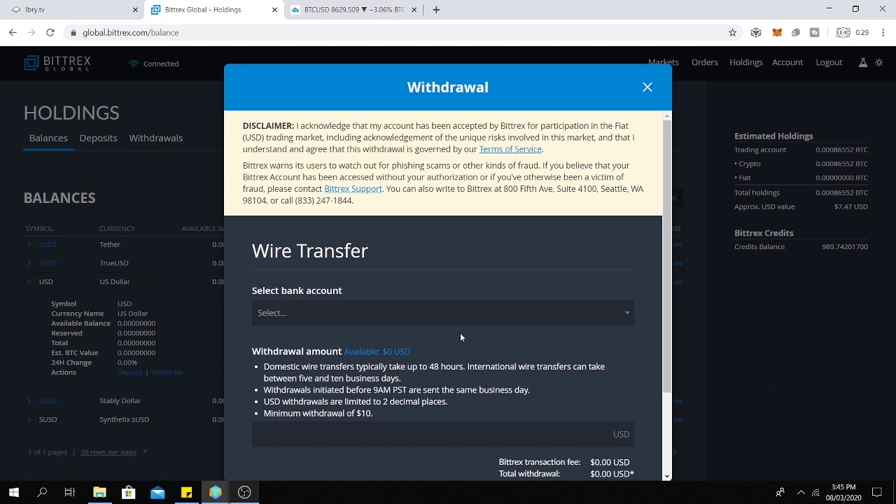
scroll(460, 338, down, 3)
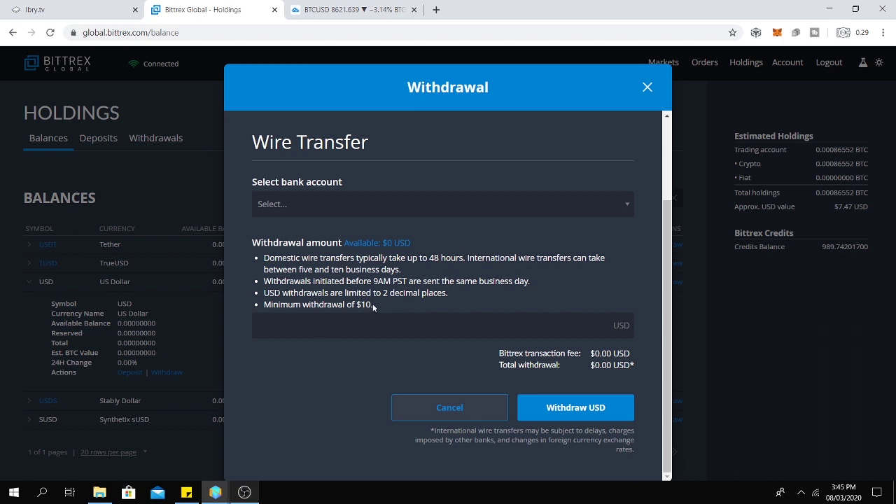
drag(373, 306, 357, 308)
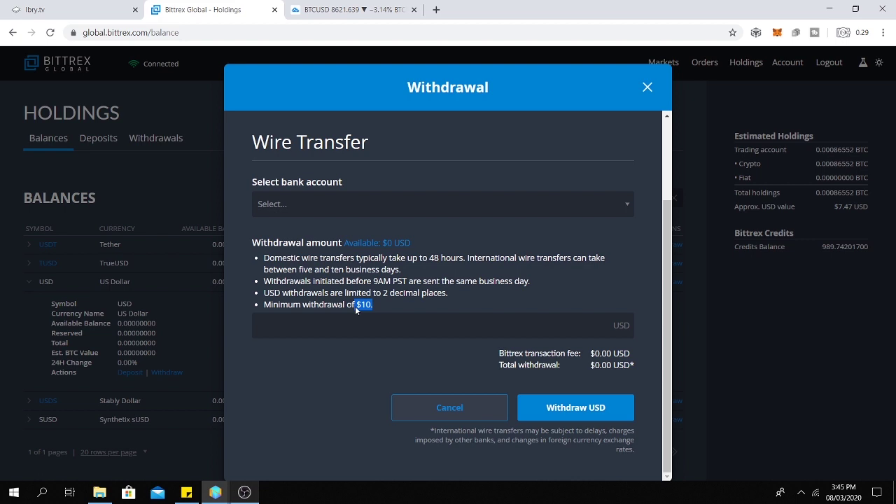